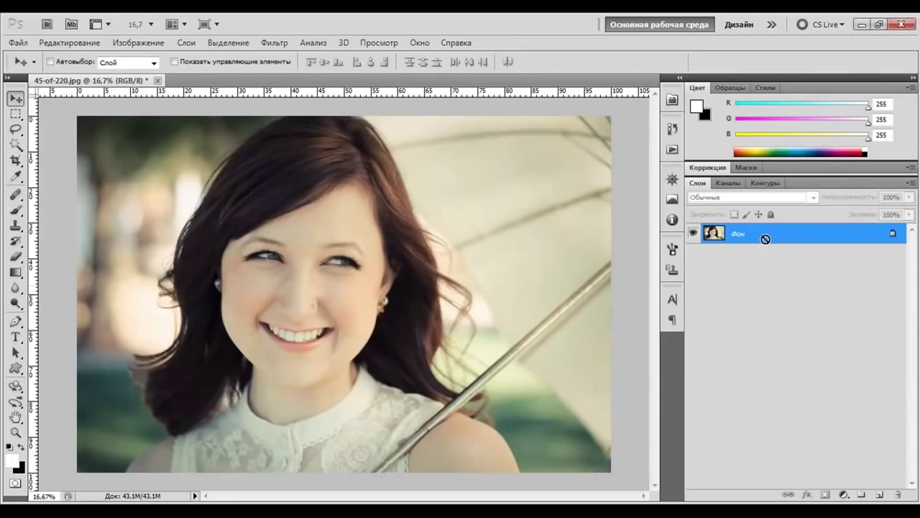
Duplicate the Фон background layer with Ctrl+J
key("ctrl+j")
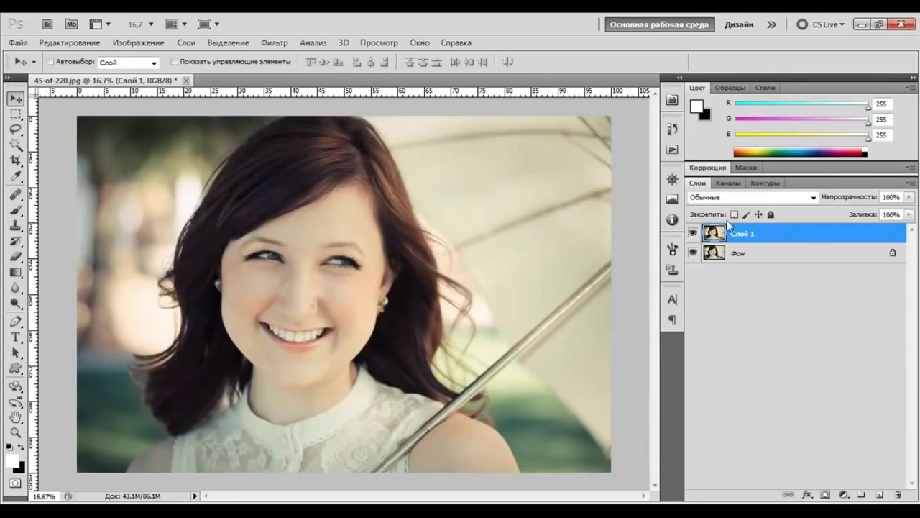
Apply Image with the Green channel onto Layer 1 in Lighten mode at 100%, then compare with the original
left_click(165, 44)
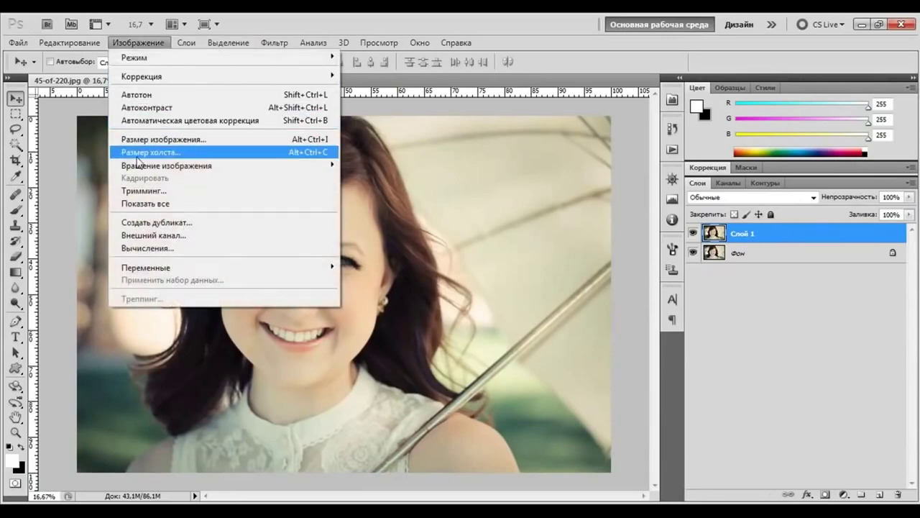
left_click(154, 235)
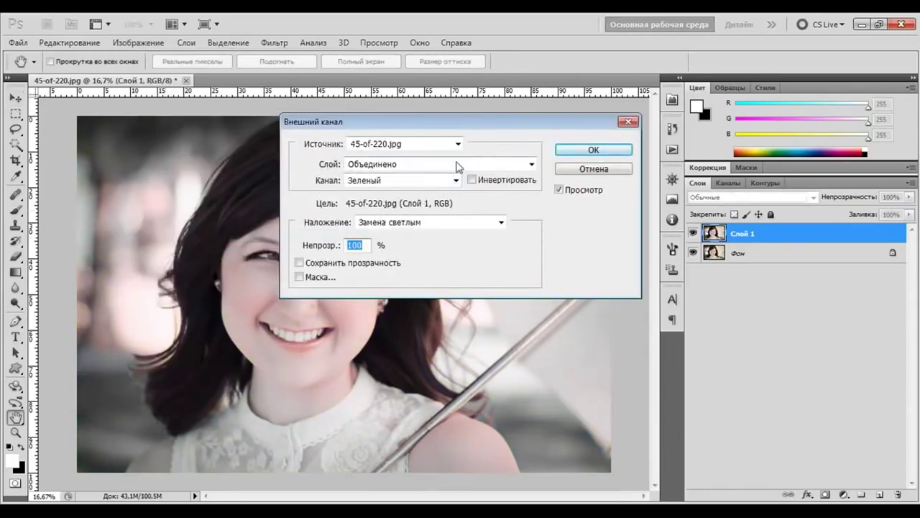
left_click(532, 164)
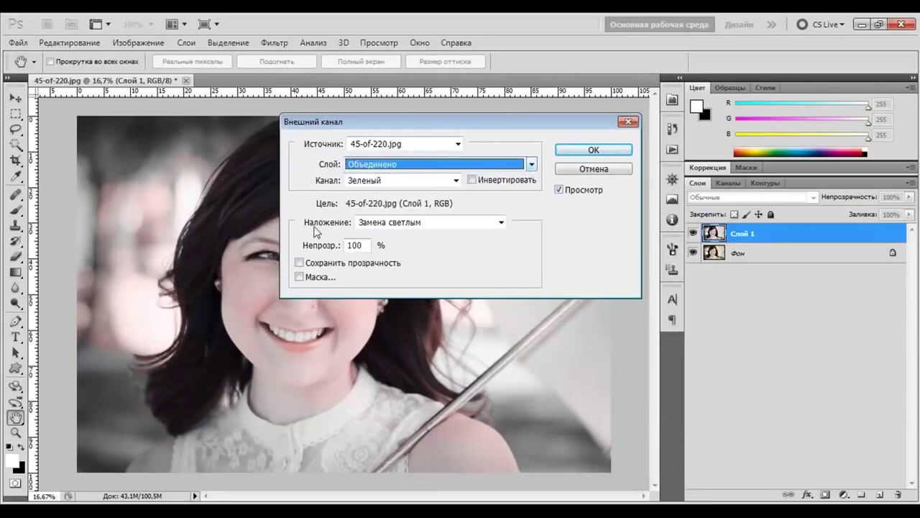
left_click(501, 223)
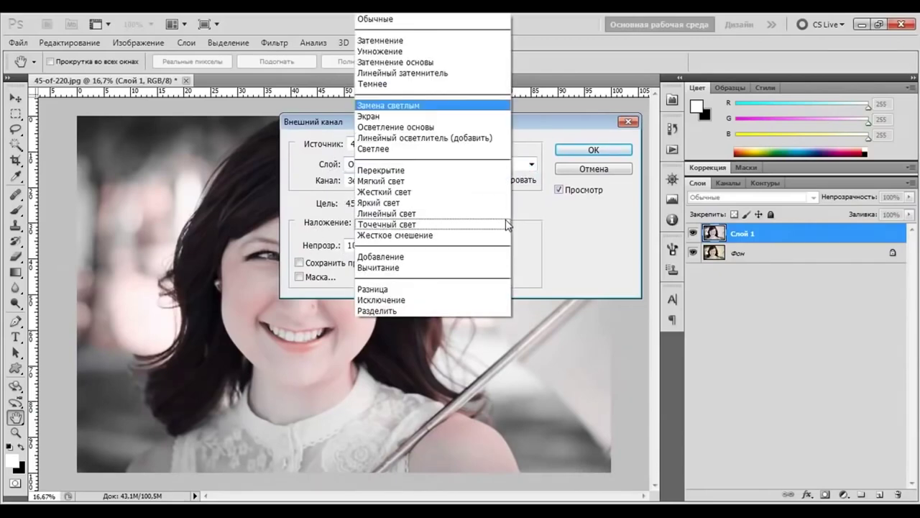
left_click(374, 106)
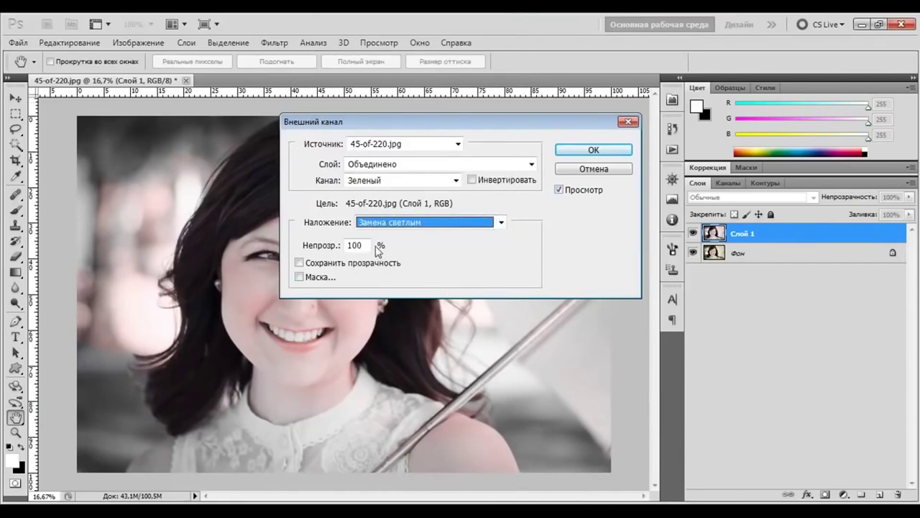
left_click(593, 148)
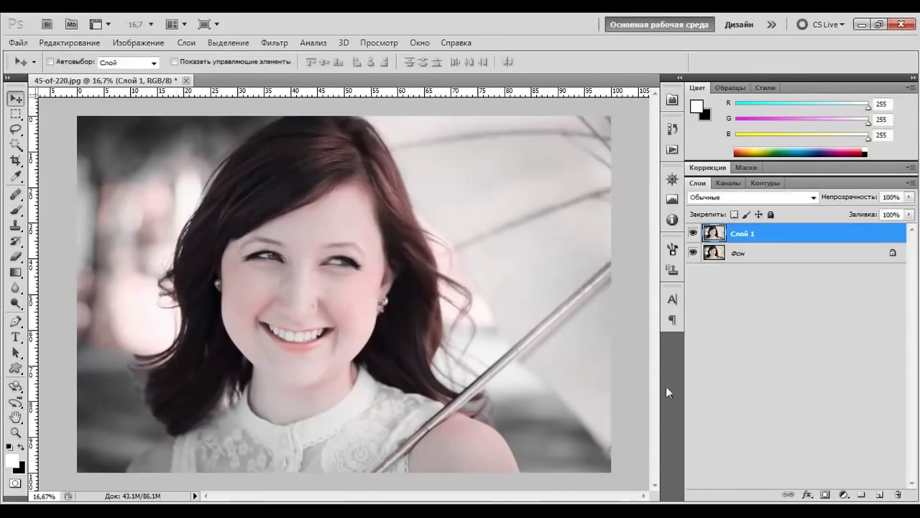
left_click(694, 234)
Add a Selective Color adjustment layer targeting the Neutrals range
left_click(694, 235)
left_click(844, 495)
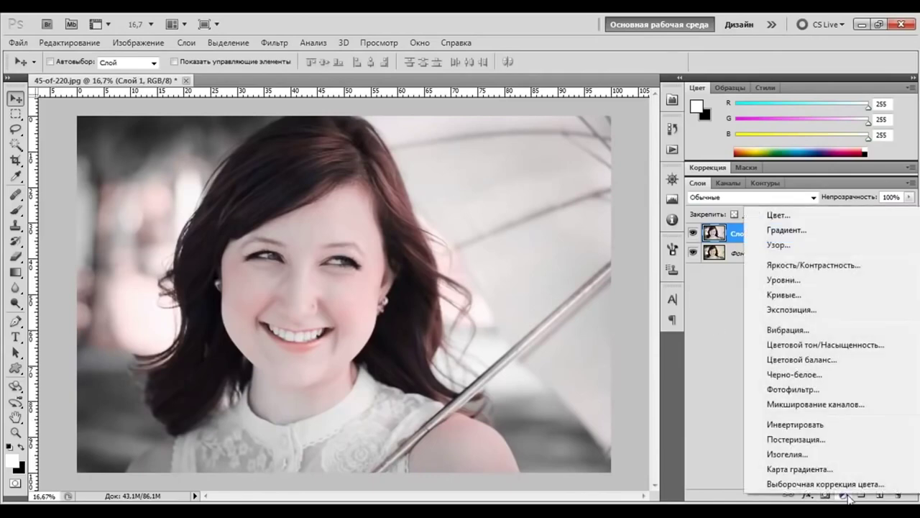
left_click(827, 484)
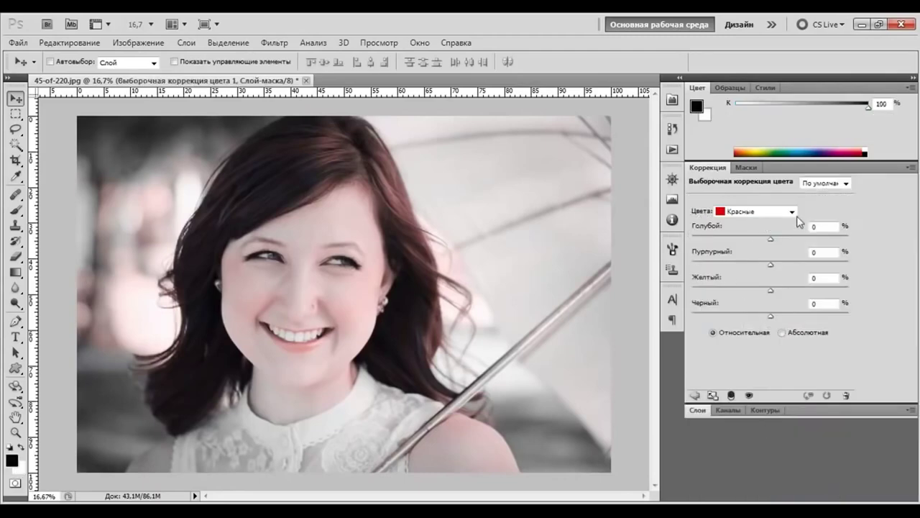
left_click(792, 212)
left_click(752, 300)
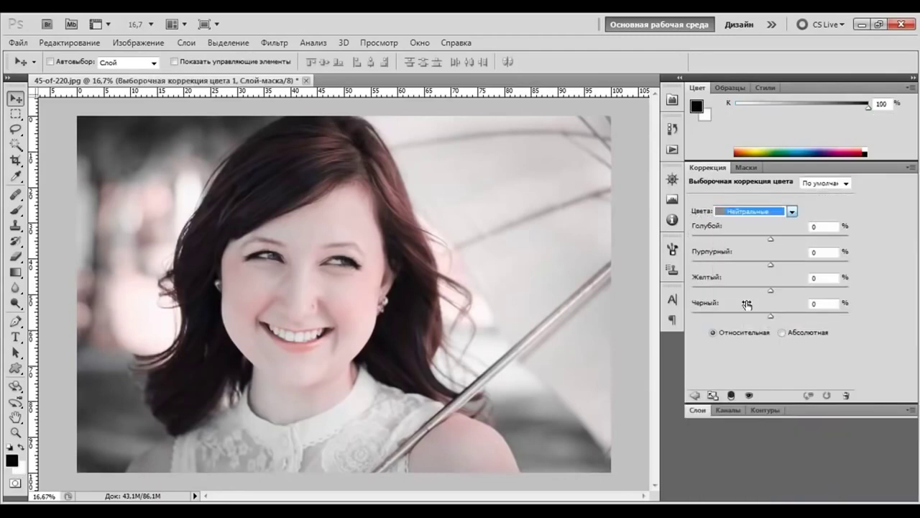
Set the neutrals to Cyan 11, Magenta 3 and a small Yellow value, then compare
key("Tab")
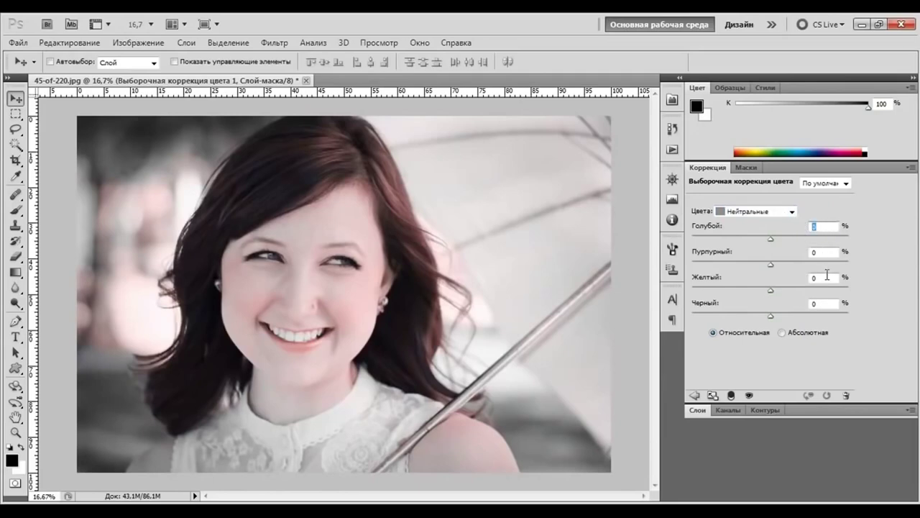
type("11")
key("Tab")
type("3")
key("Tab")
type("5")
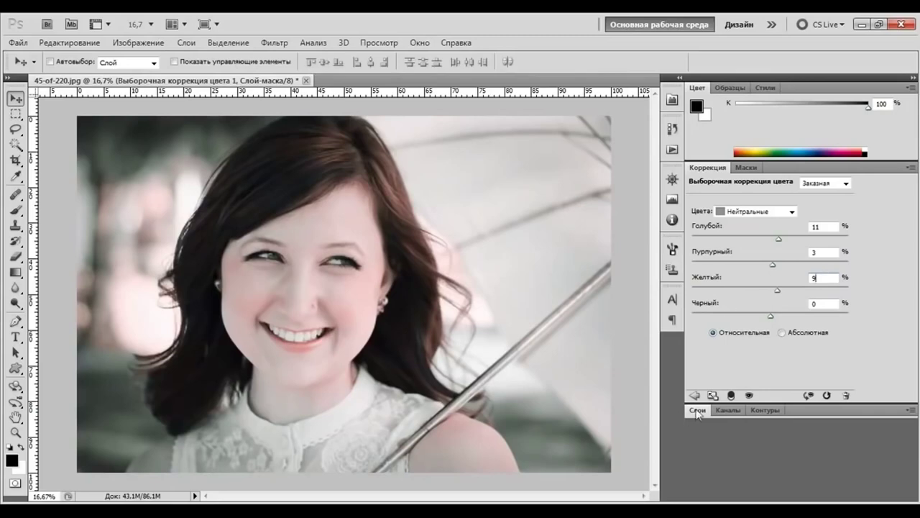
left_click(698, 411)
left_click(694, 233)
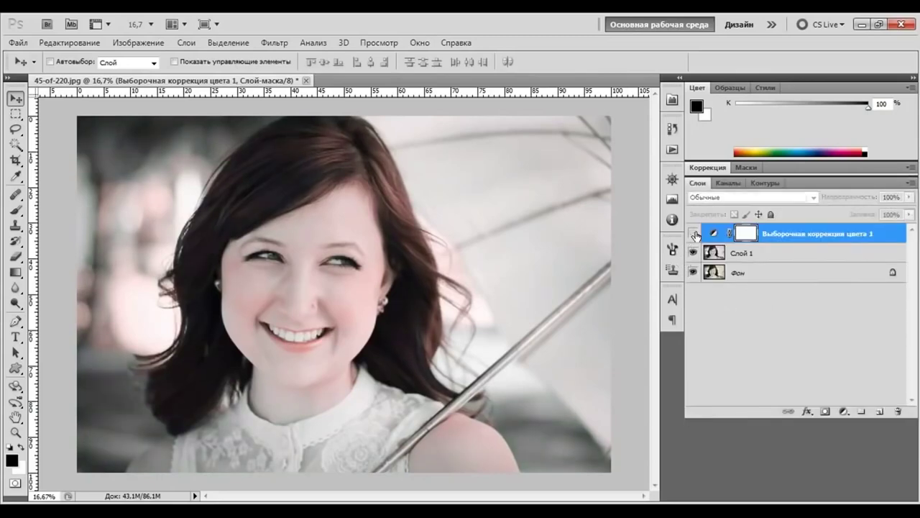
Compare the Selective Color adjustment, then stamp all visible layers into a new Слой 2
left_click(694, 234)
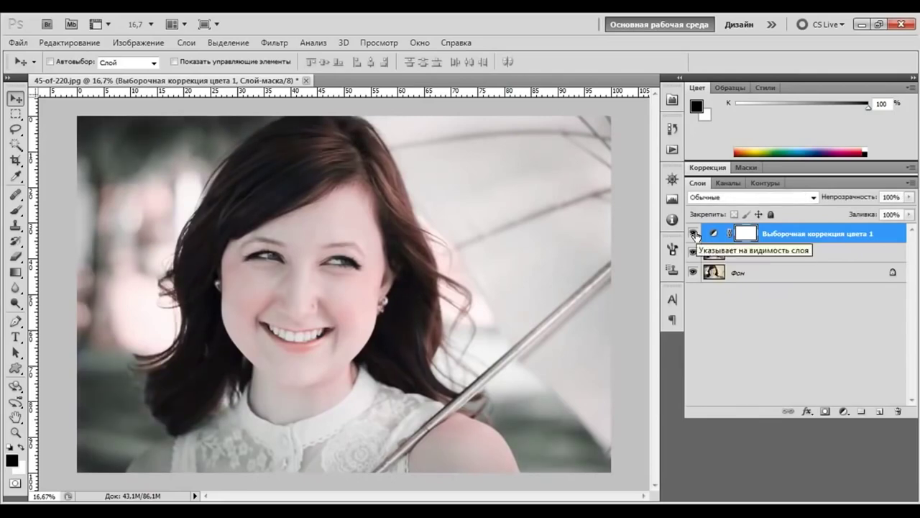
left_click(694, 233)
left_click(694, 233)
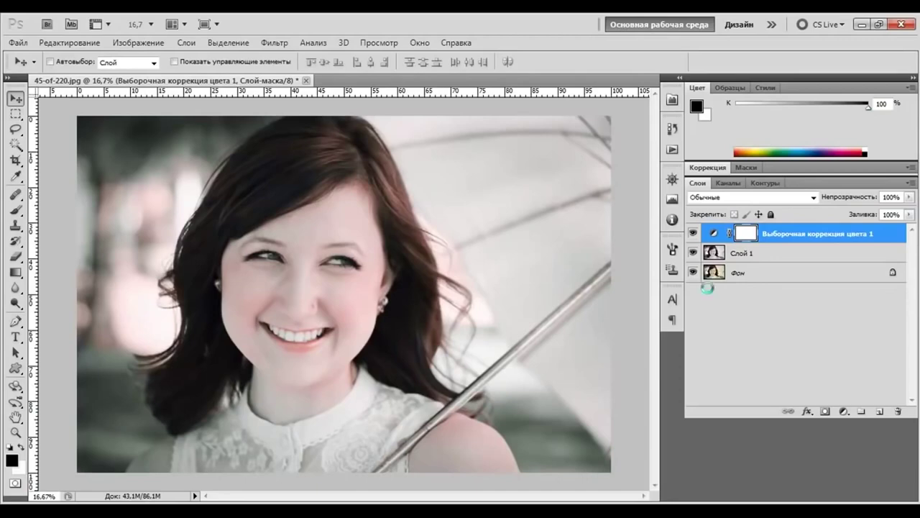
key("x")
key("ctrl+shift+alt+e")
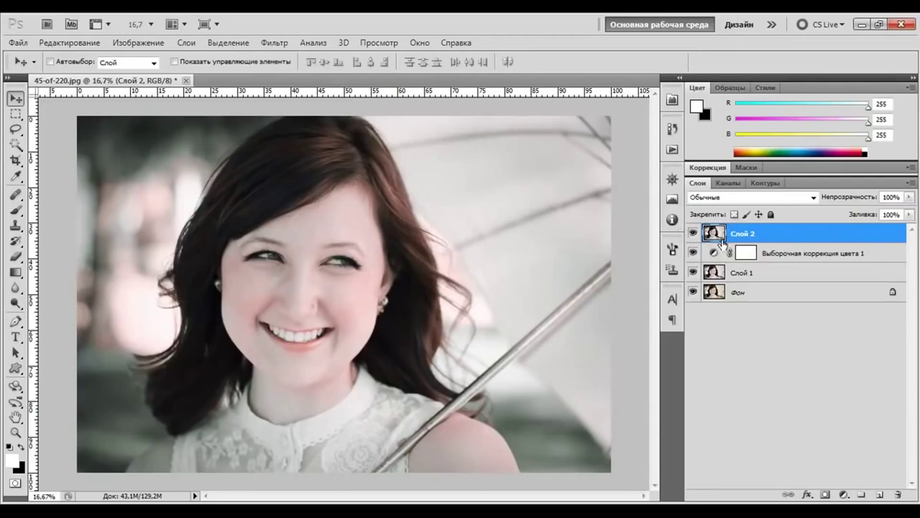
left_click(276, 44)
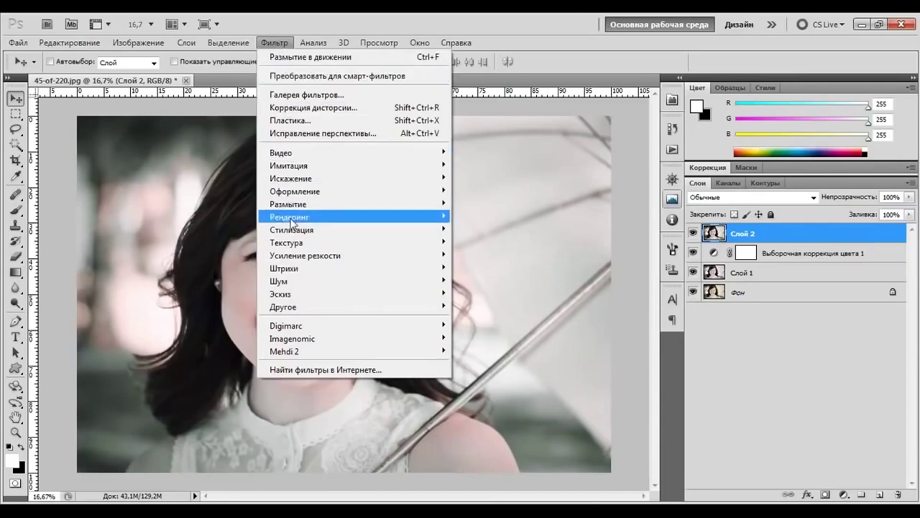
mouse_move(288, 204)
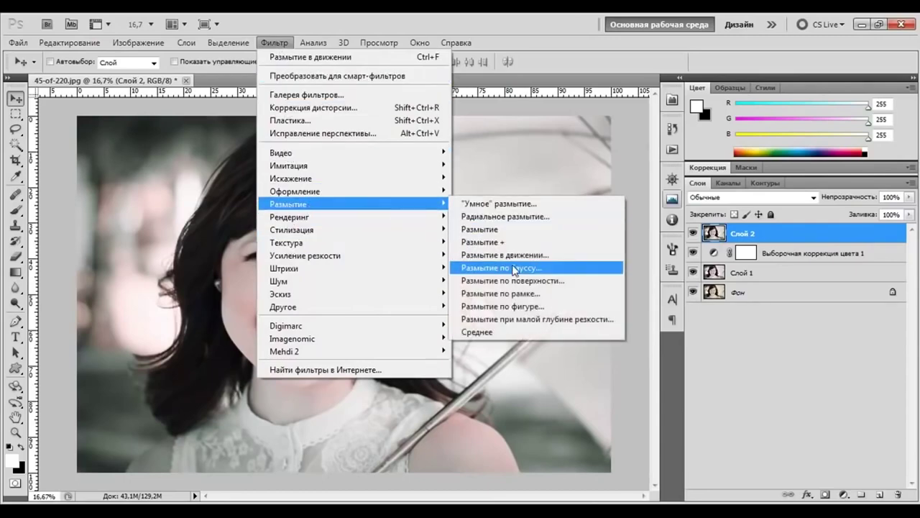
Gaussian-blur Слой 2 and set its blend mode to Мягкий свет (Soft Light)
left_click(504, 268)
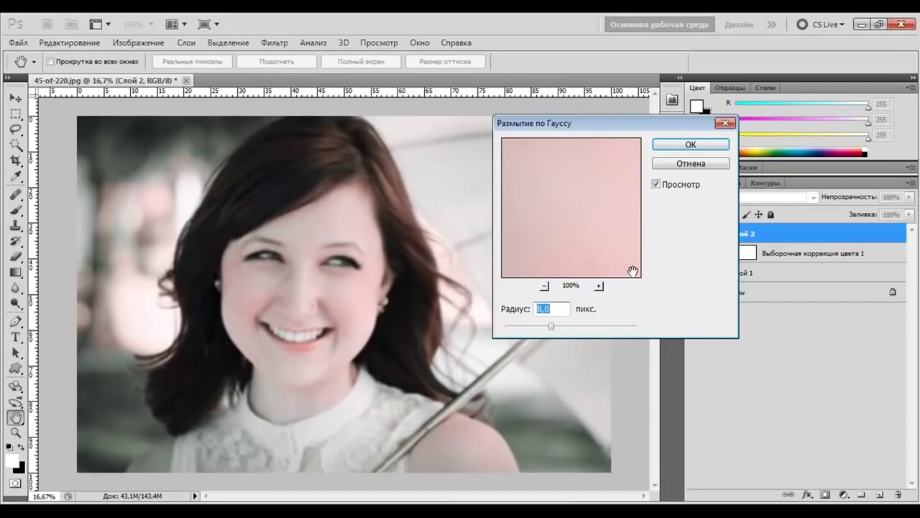
left_click(677, 147)
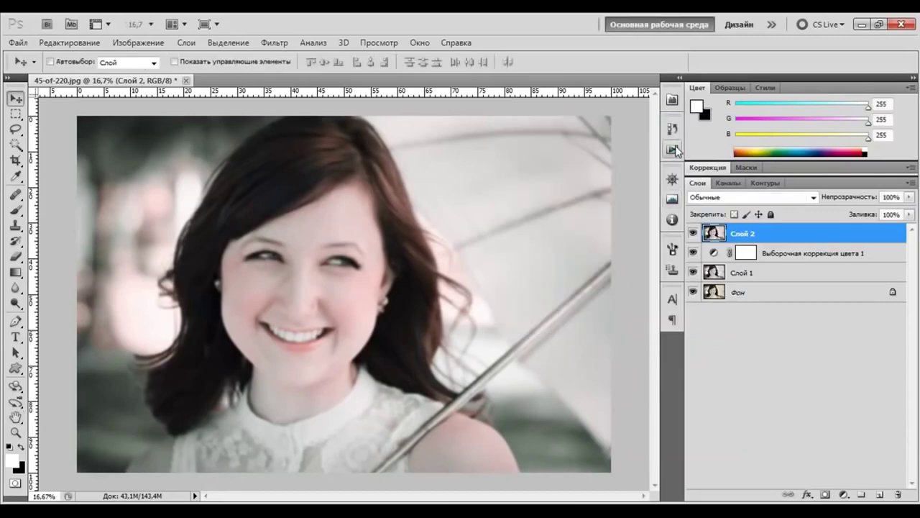
left_click(815, 198)
left_click(816, 198)
left_click(741, 195)
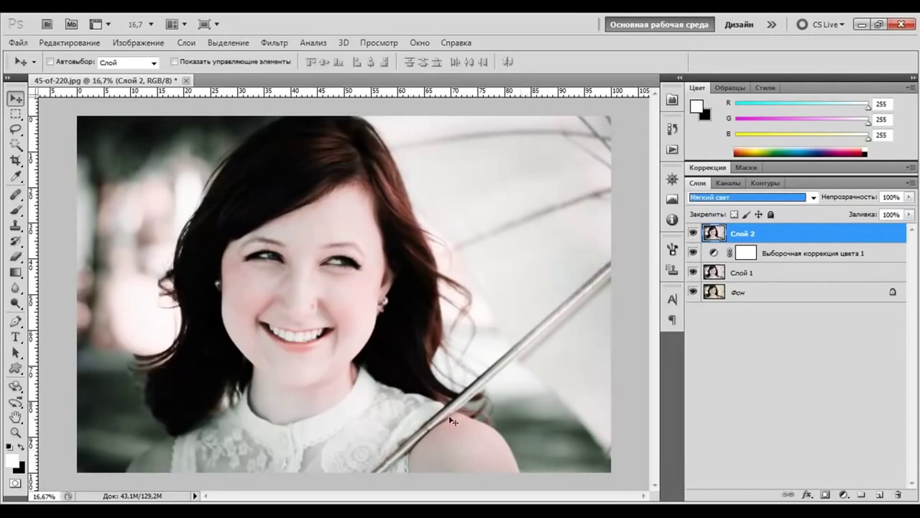
left_click(150, 45)
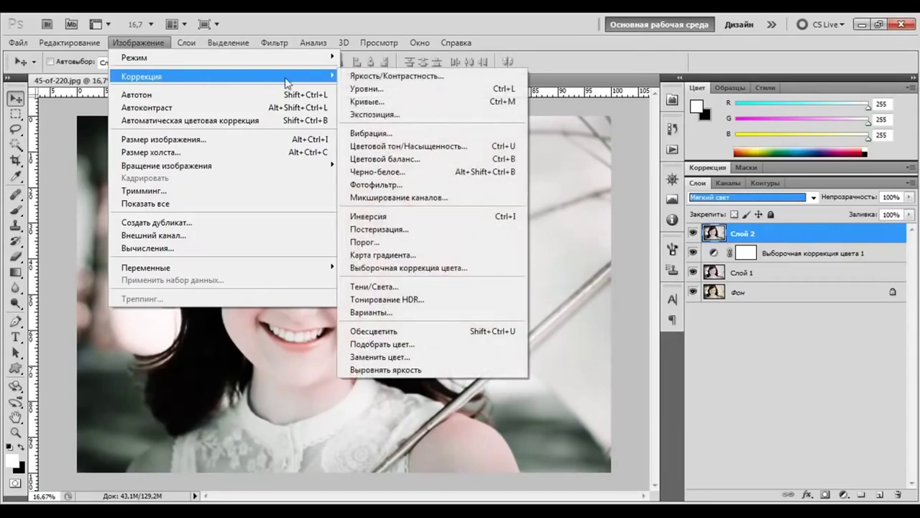
mouse_move(142, 76)
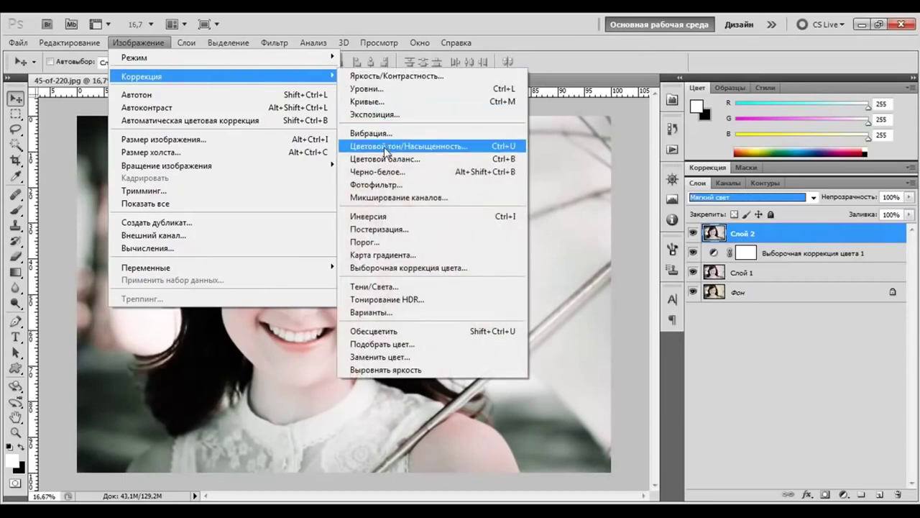
Apply Hue/Saturation to the Reds with Saturation -100 and Lightness +100
left_click(386, 147)
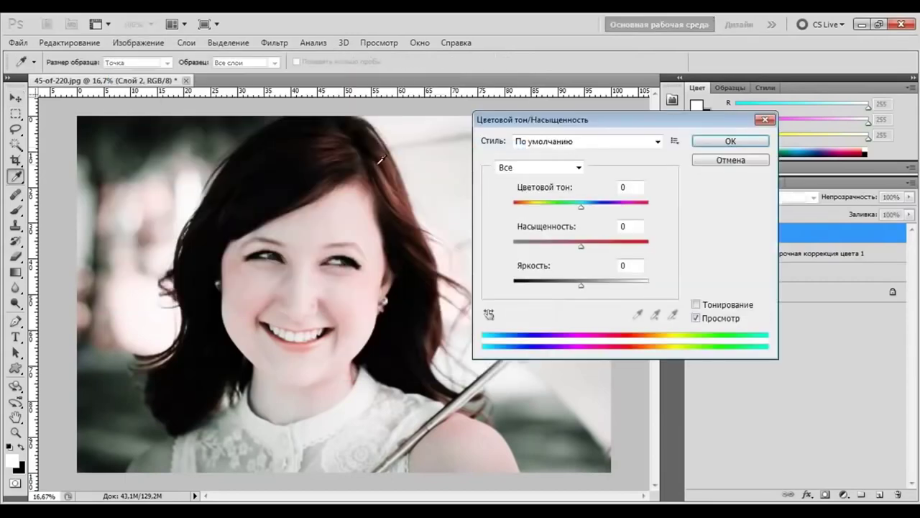
left_click(579, 168)
left_click(539, 191)
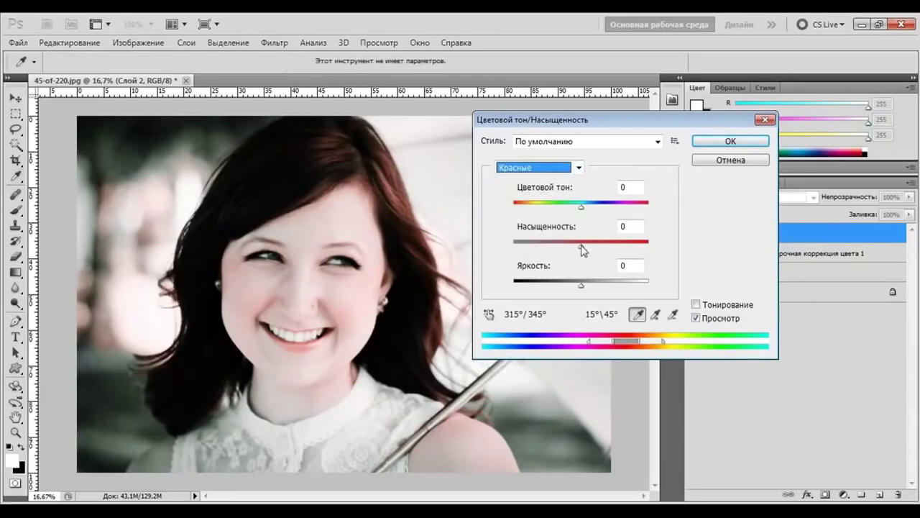
left_click_drag(581, 245, 496, 248)
left_click_drag(582, 287, 648, 284)
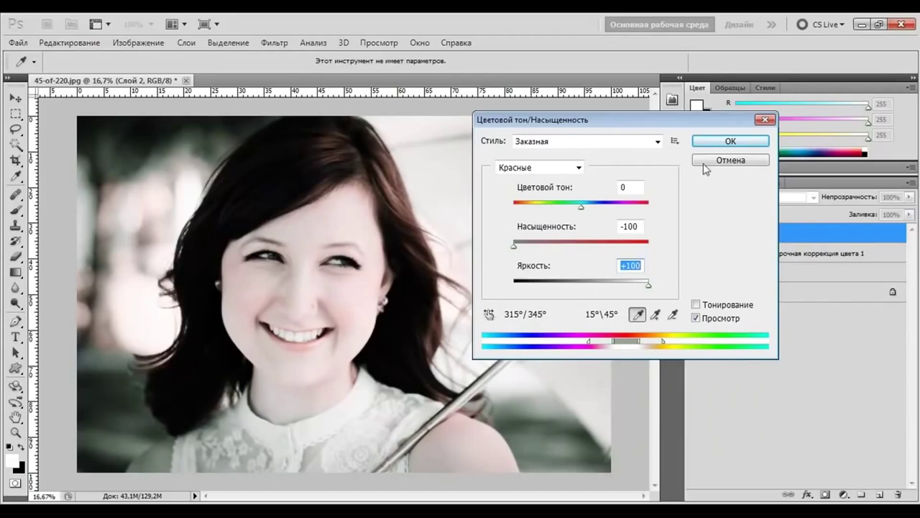
left_click(713, 140)
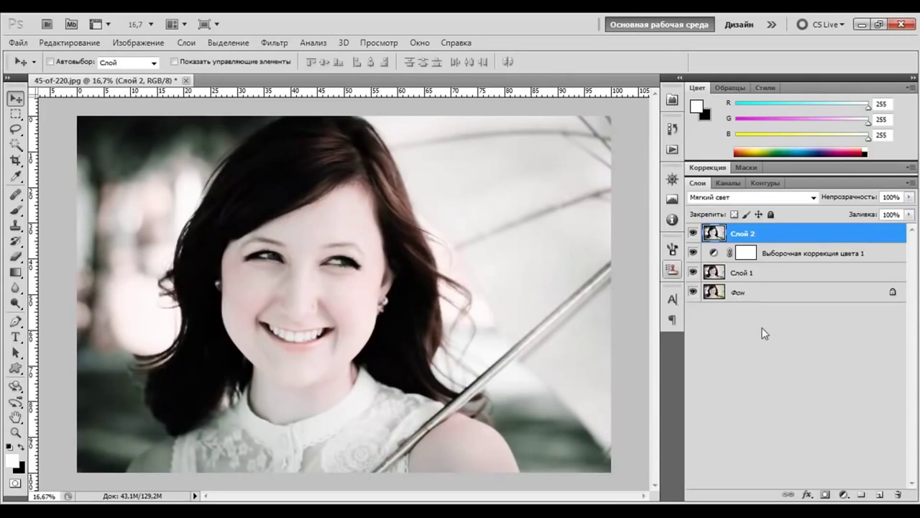
Stamp visible layers into Слой 3, blended in Soft Light at 20% opacity
key("ctrl+shift+alt+e")
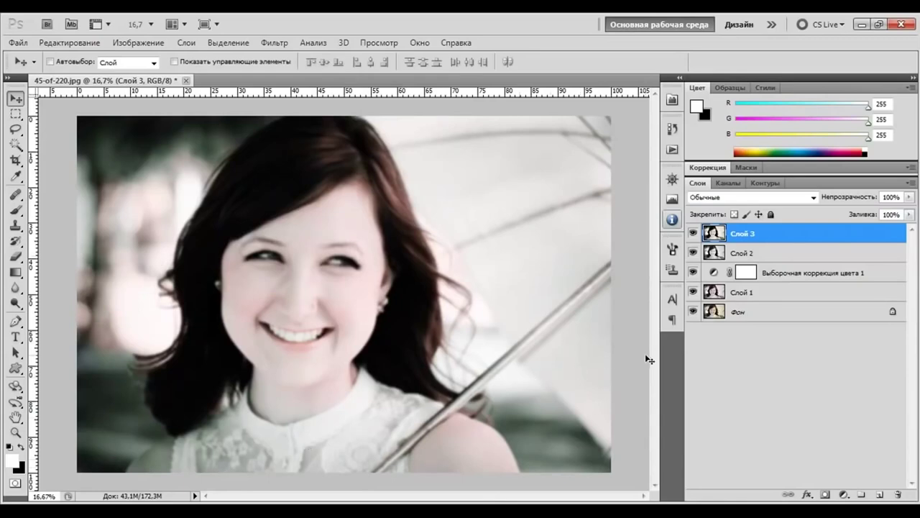
left_click(814, 198)
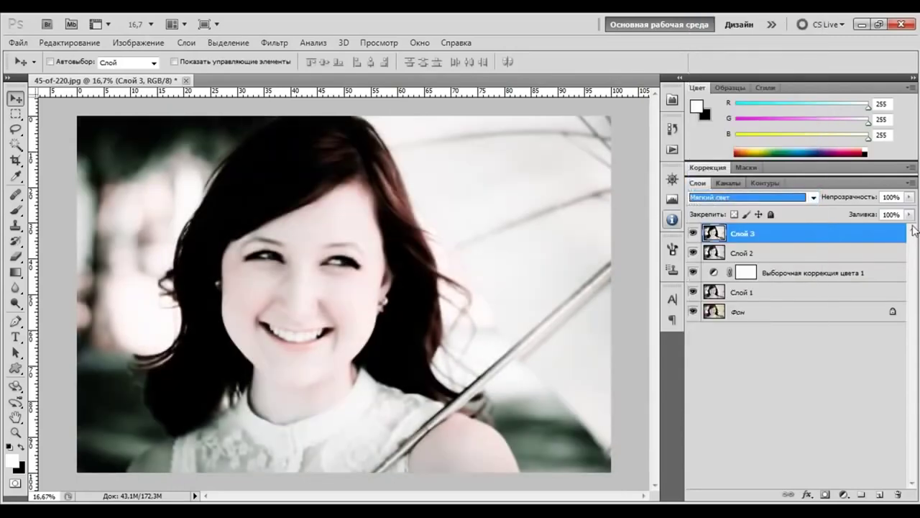
left_click_drag(889, 195, 865, 204)
type("20")
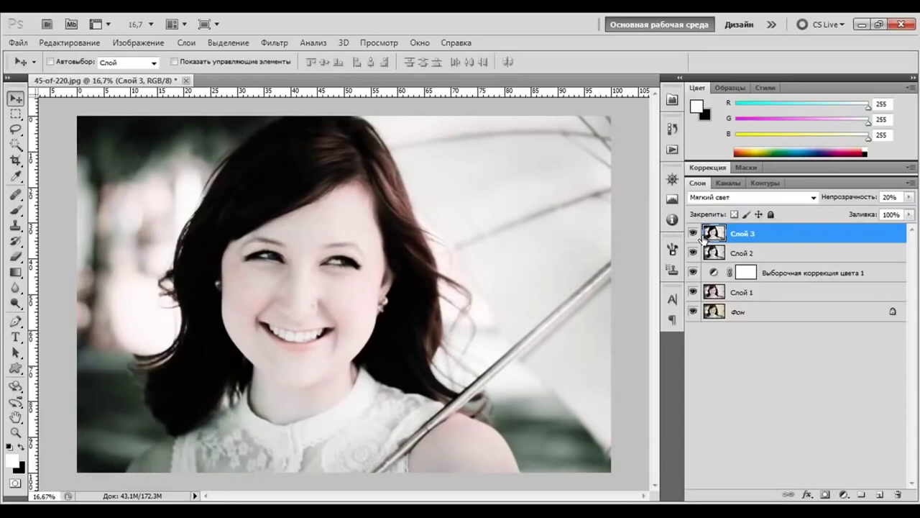
left_click(844, 494)
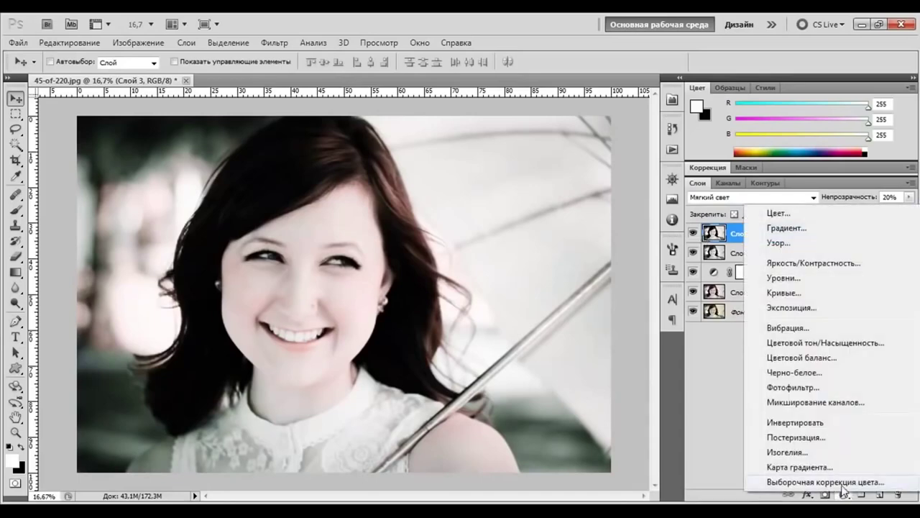
Add a Selective Color layer with Reds set to Cyan 86, Magenta -23, Yellow 12
left_click(841, 482)
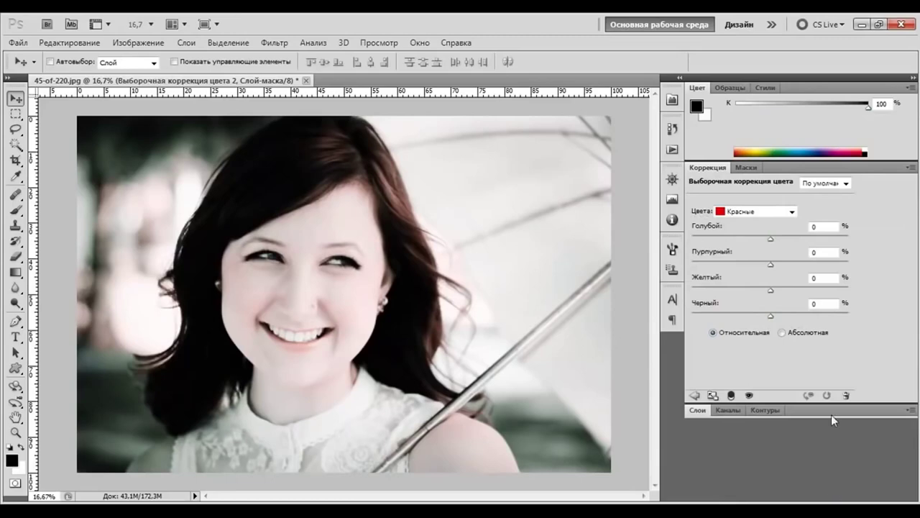
left_click(829, 226)
type("86")
key("Tab")
type("-23")
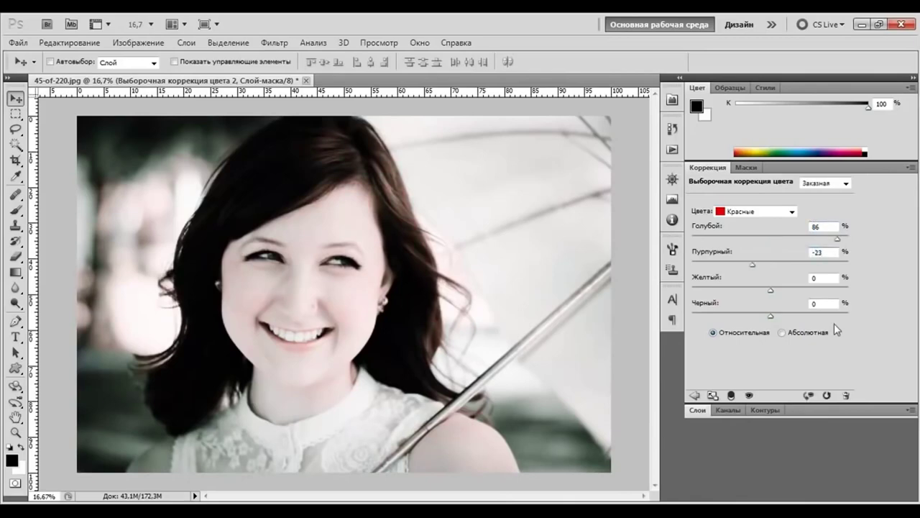
key("Tab")
type("12")
Set the Whites' Magenta to -21 in the same Selective Color layer
left_click(783, 213)
left_click(745, 288)
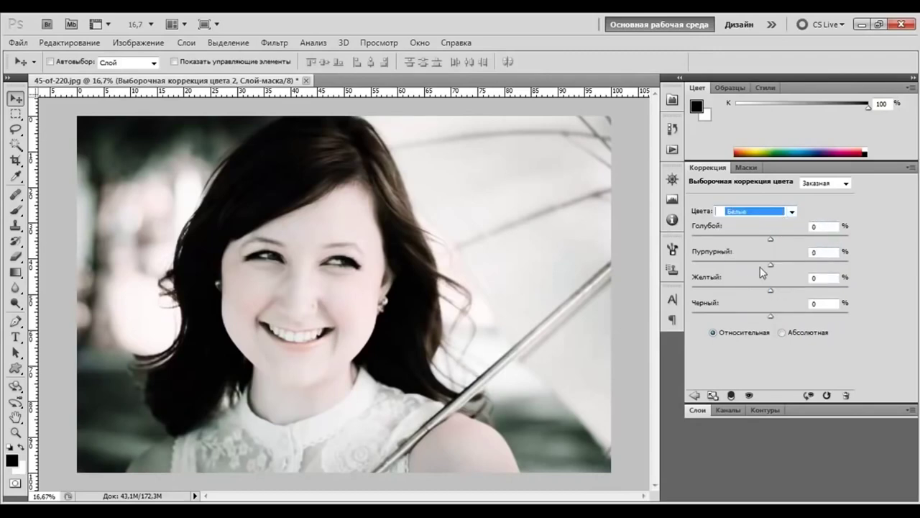
left_click(819, 252)
type("-21")
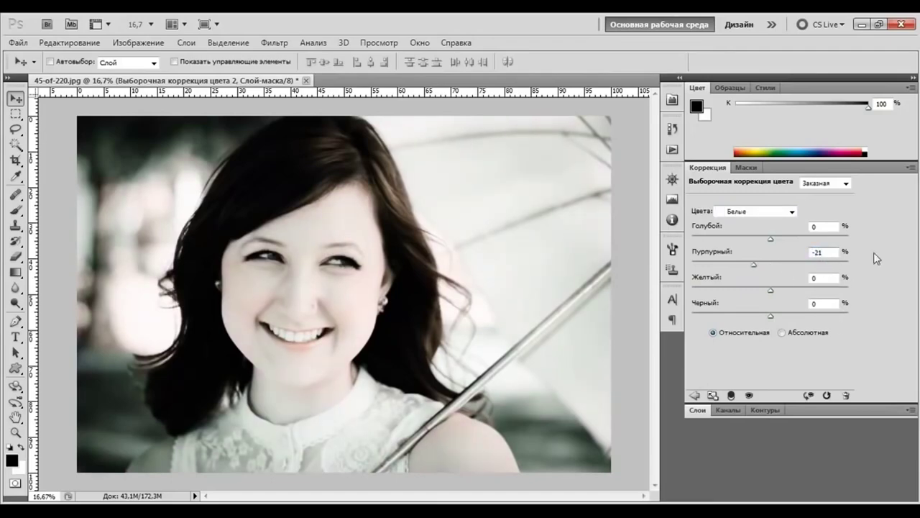
left_click(698, 410)
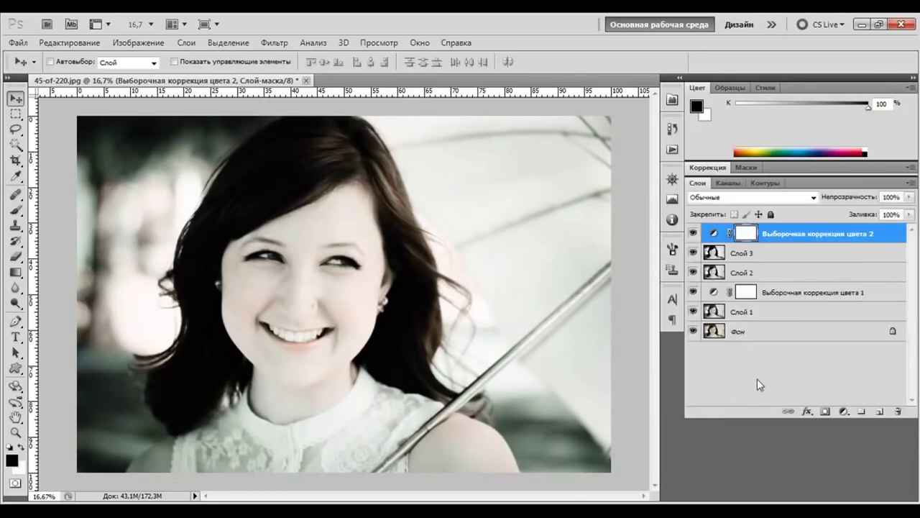